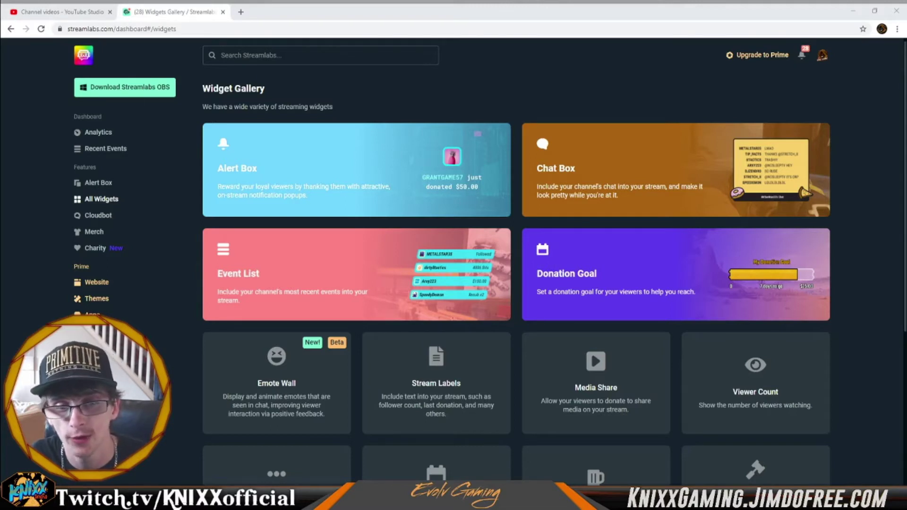
- Browse the Widget Gallery and open the Event List widget's settings
key("alt+Tab")
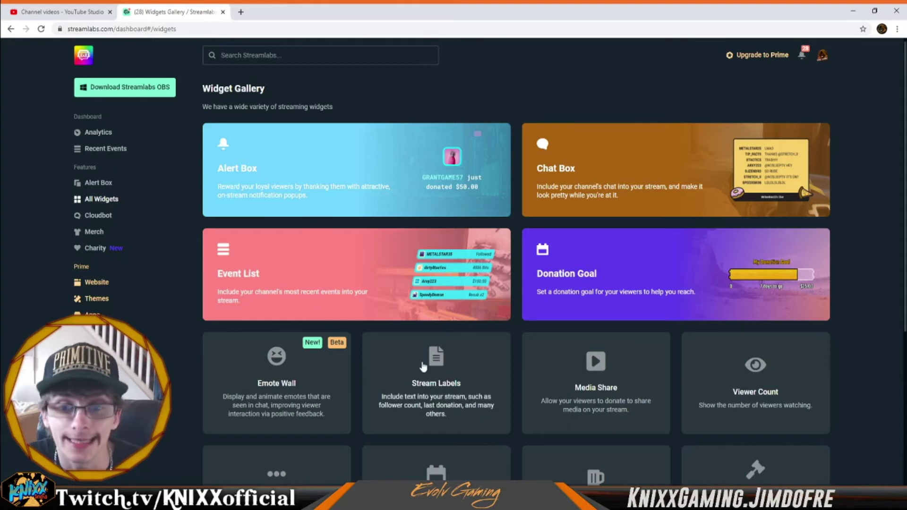
scroll(423, 364, "down", 1)
scroll(425, 368, "down", 2)
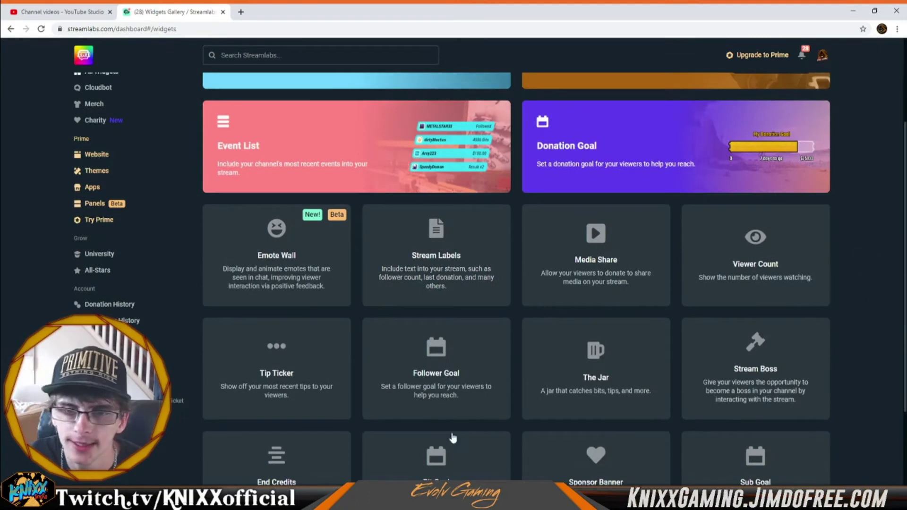
scroll(359, 192, "up", 2)
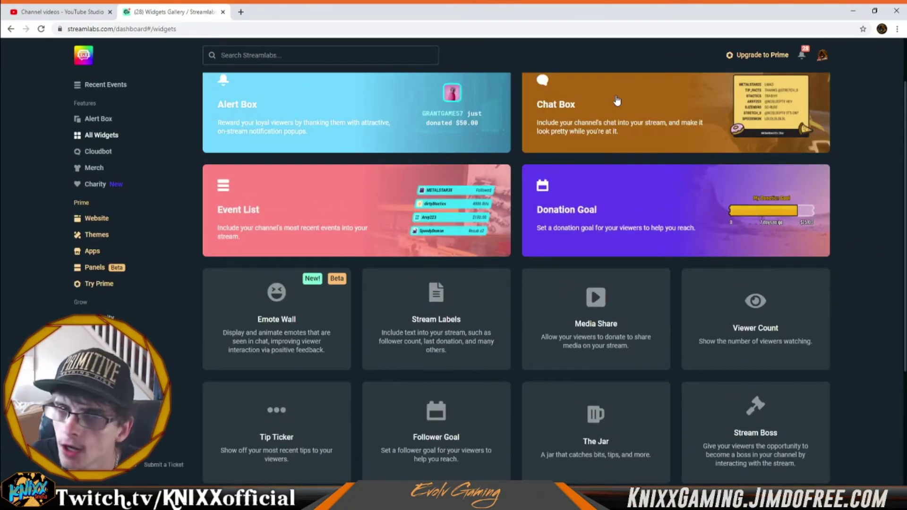
scroll(616, 100, "down", 3)
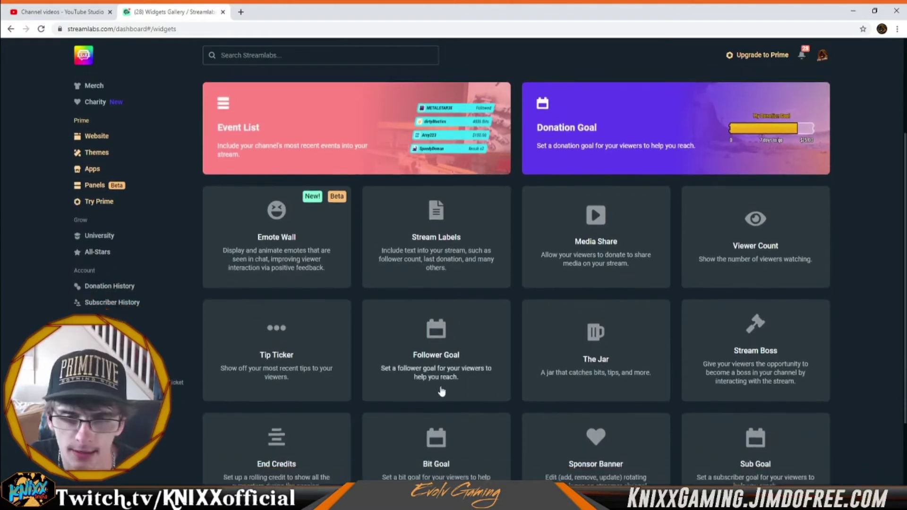
scroll(461, 405, "down", 1)
scroll(462, 402, "up", 5)
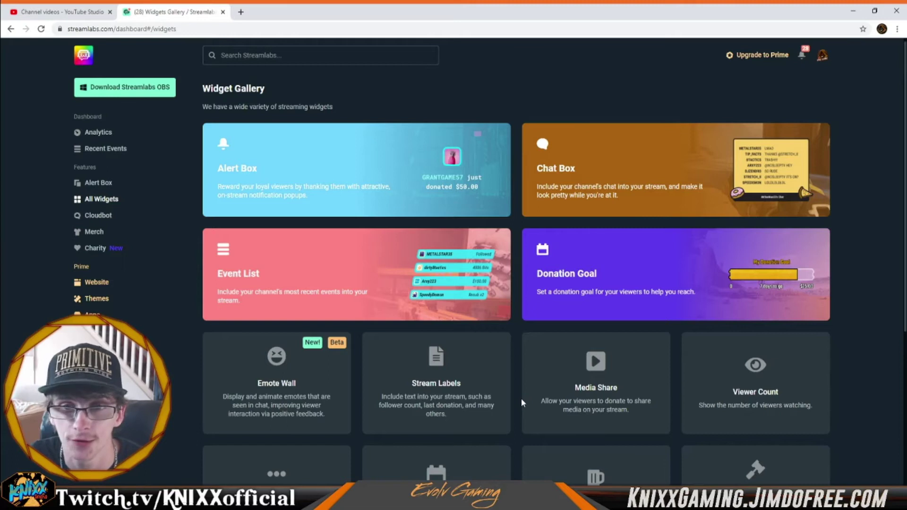
left_click(443, 274)
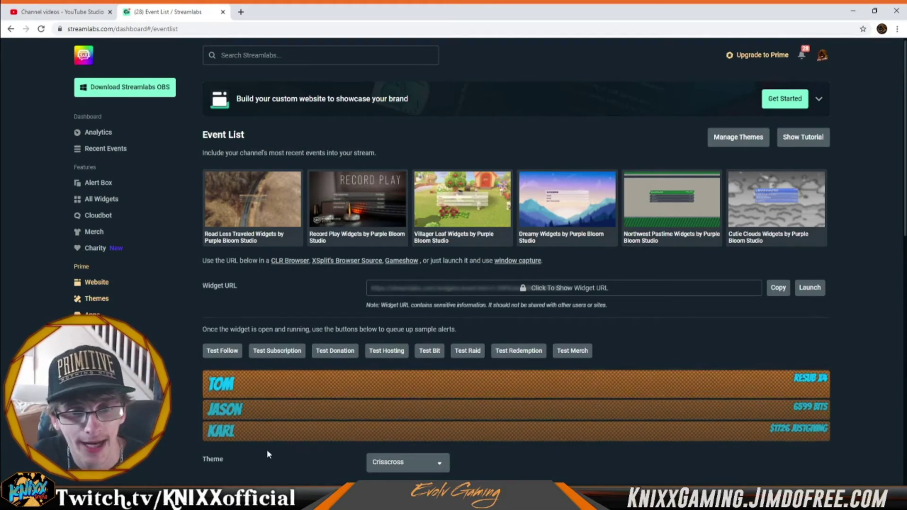
- Choose the Crisscross theme for the event list
scroll(483, 453, "down", 2)
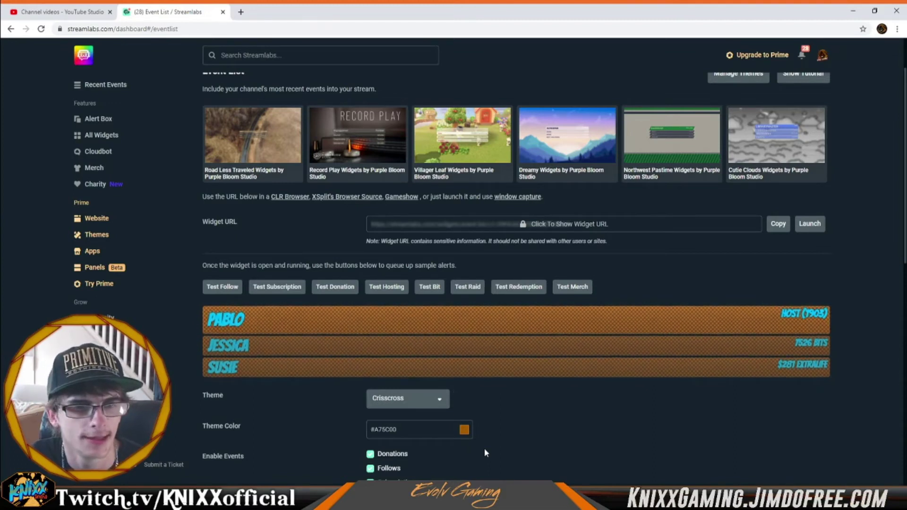
scroll(485, 453, "down", 2)
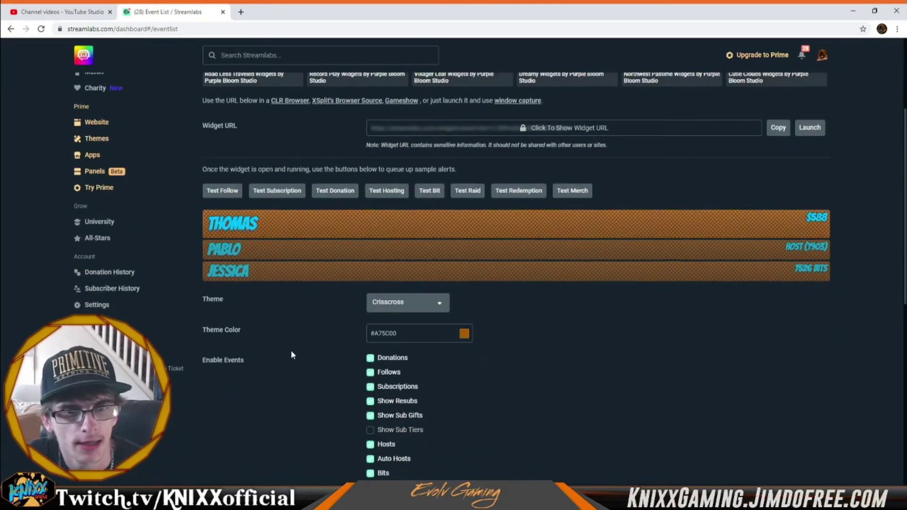
left_click(435, 307)
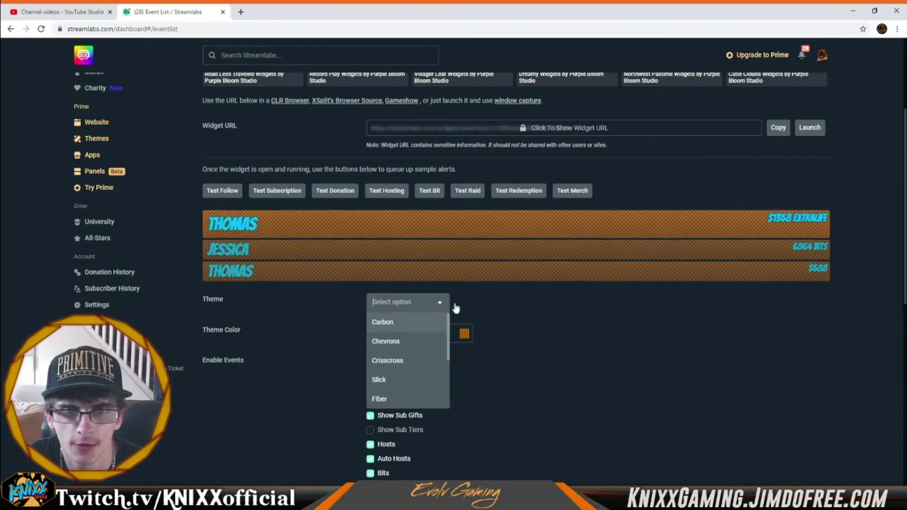
left_click(387, 360)
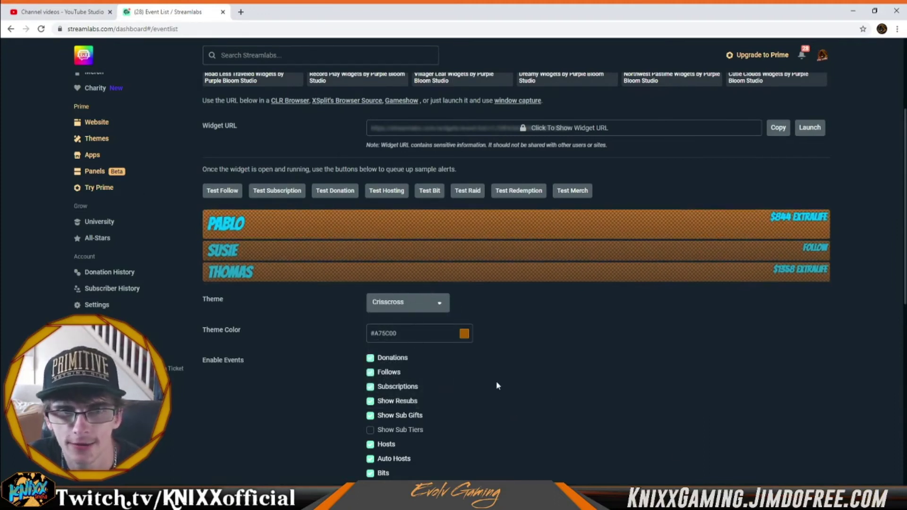
- Examine the event list's enabled events, minimum thresholds, maximum events, colors, font, animation and fade settings
scroll(349, 374, "down", 6)
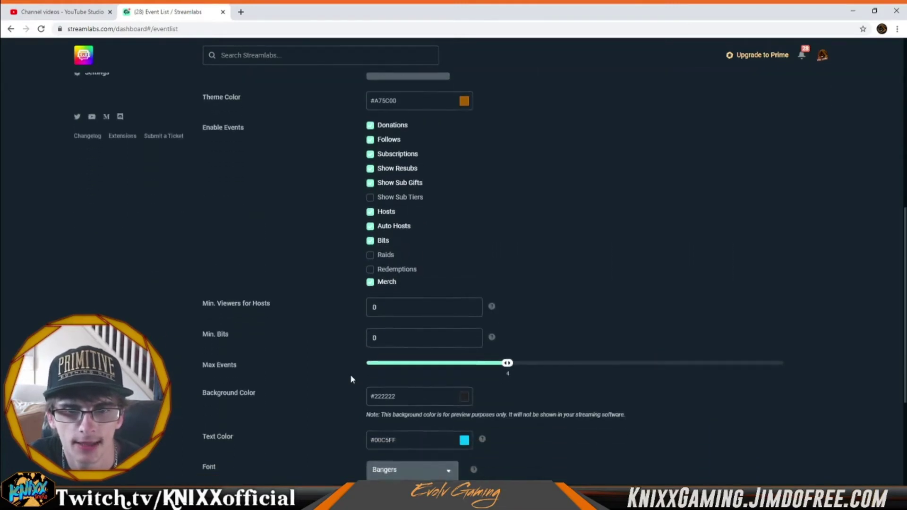
scroll(425, 374, "down", 1)
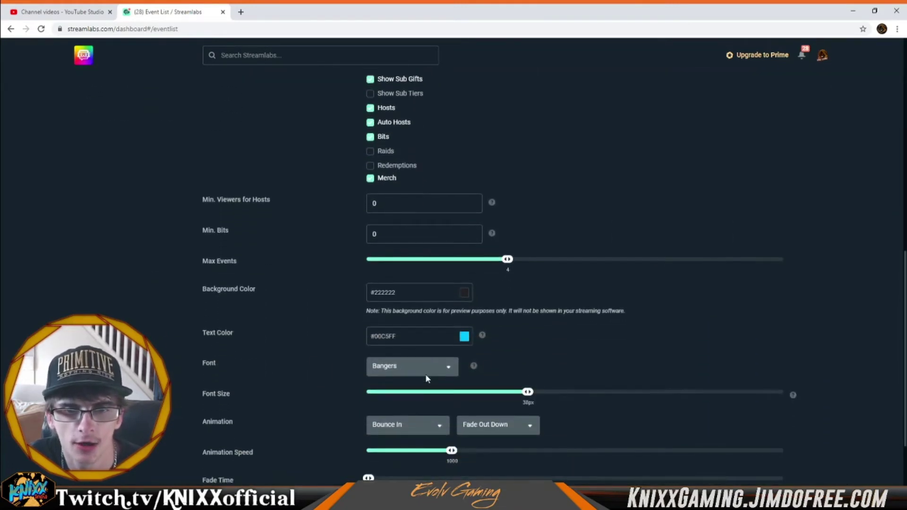
scroll(426, 374, "up", 5)
scroll(426, 376, "down", 3)
scroll(427, 378, "down", 2)
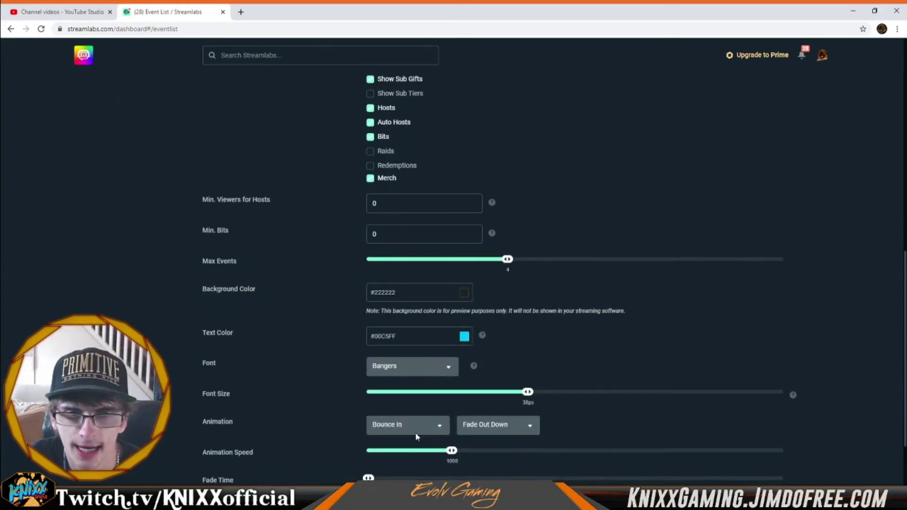
scroll(456, 466, "down", 2)
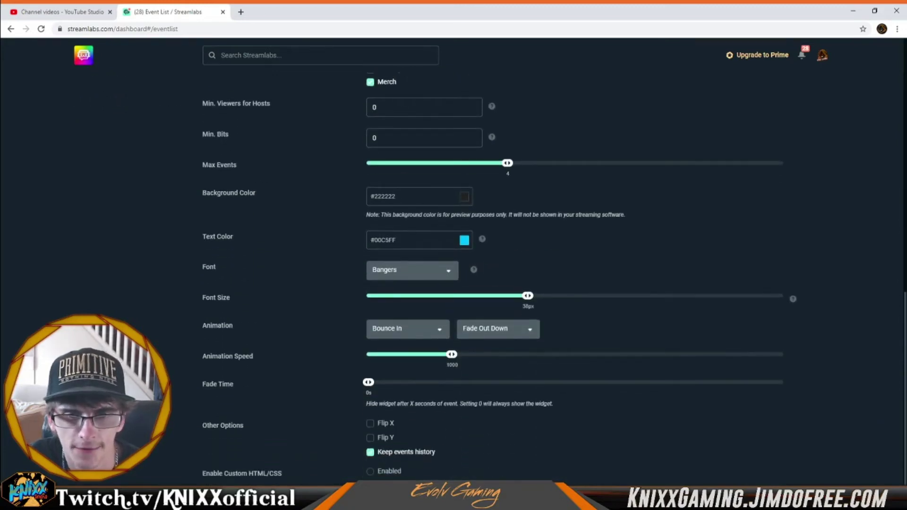
scroll(302, 363, "up", 2)
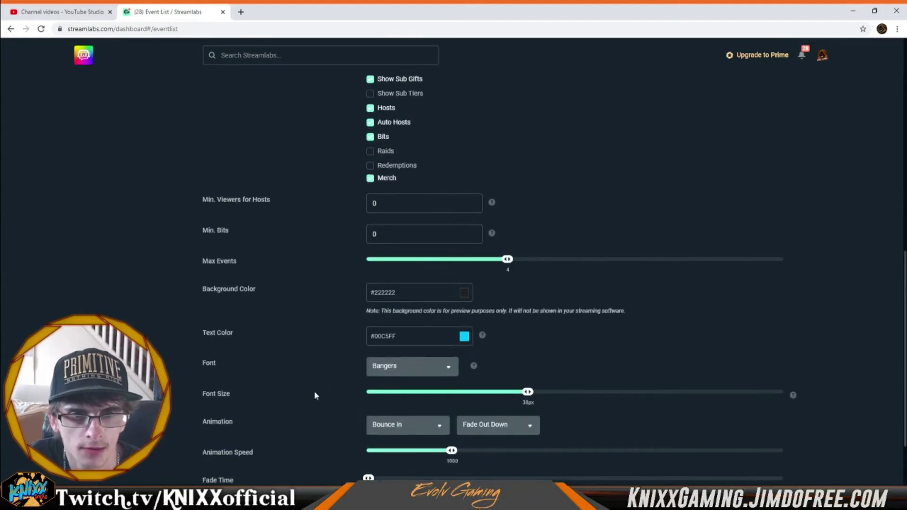
scroll(375, 406, "up", 1)
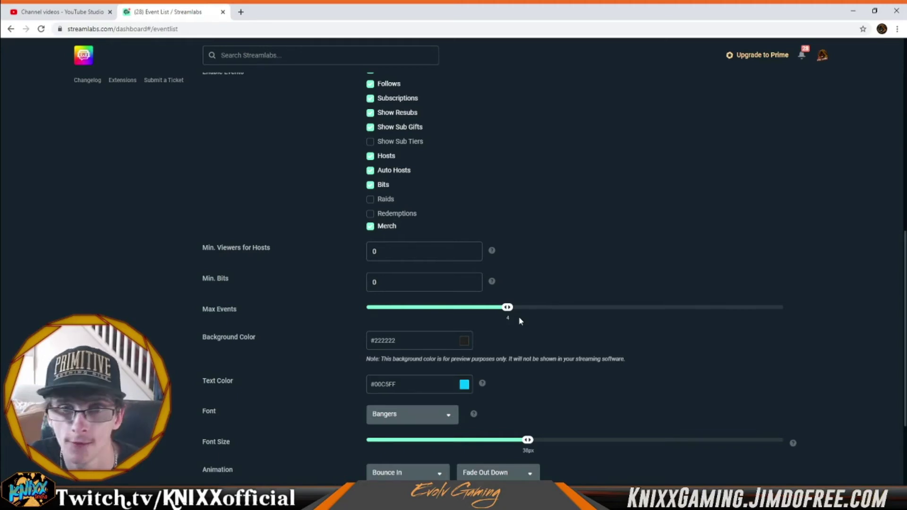
- Enable Raids among the events shown in the event list
left_click(399, 285)
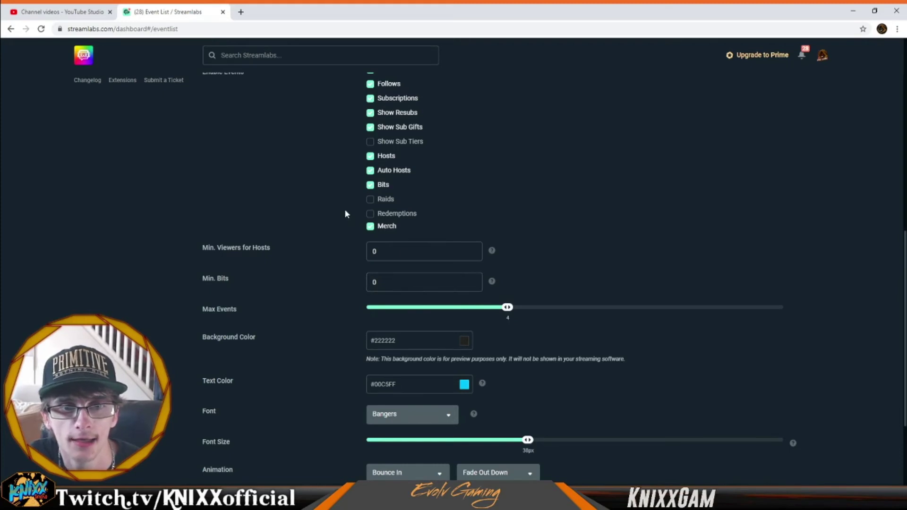
scroll(345, 208, "up", 3)
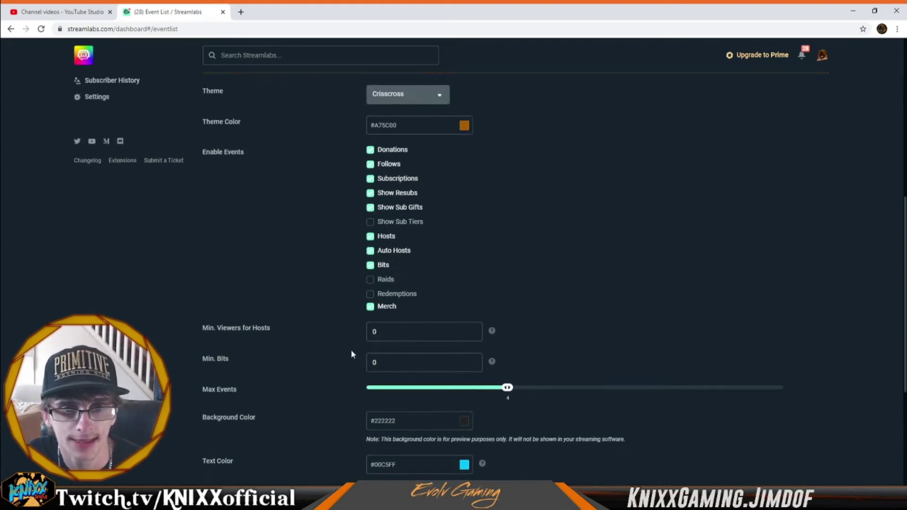
left_click(397, 337)
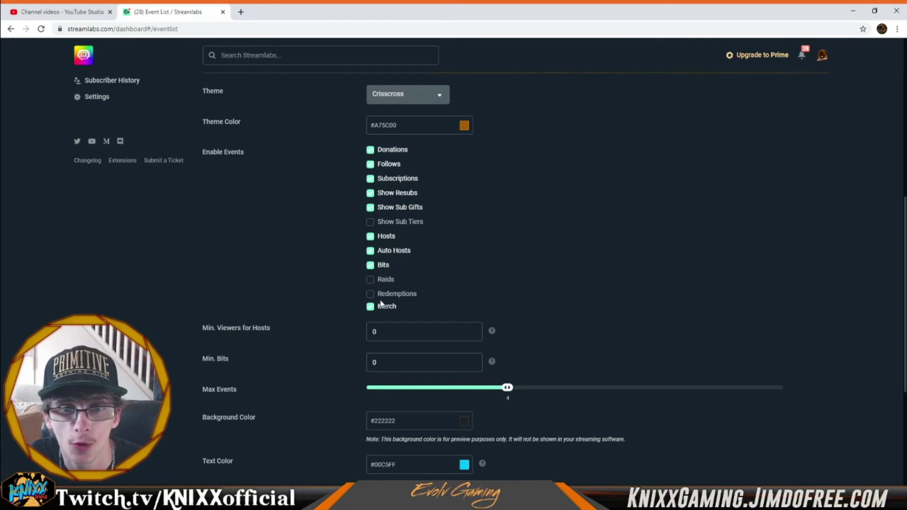
left_click(371, 280)
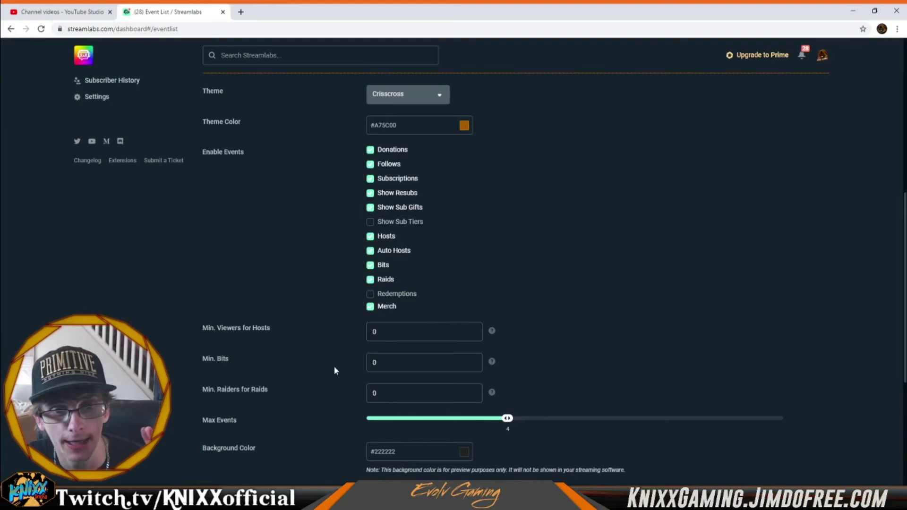
- Review the minimum viewers, bits and raiders fields, the text and animation options, and the event list preview with its widget URL
left_click(405, 339)
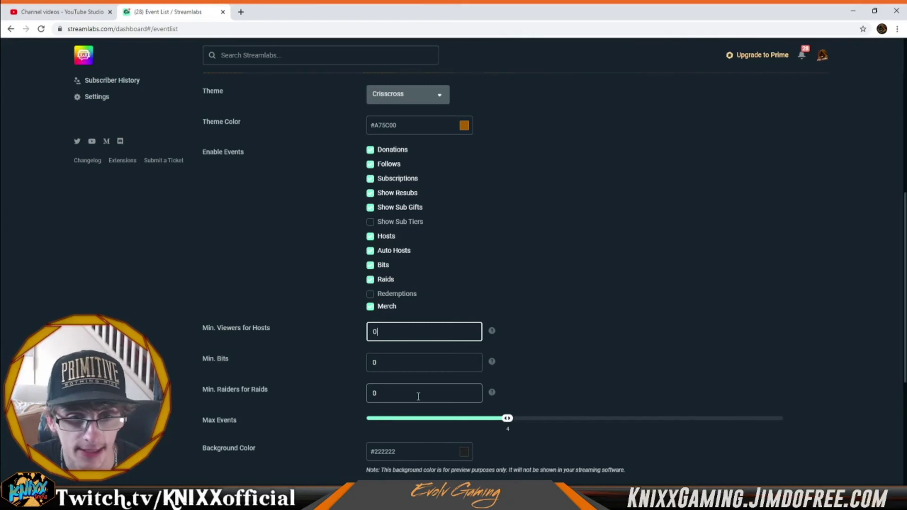
scroll(418, 396, "down", 1)
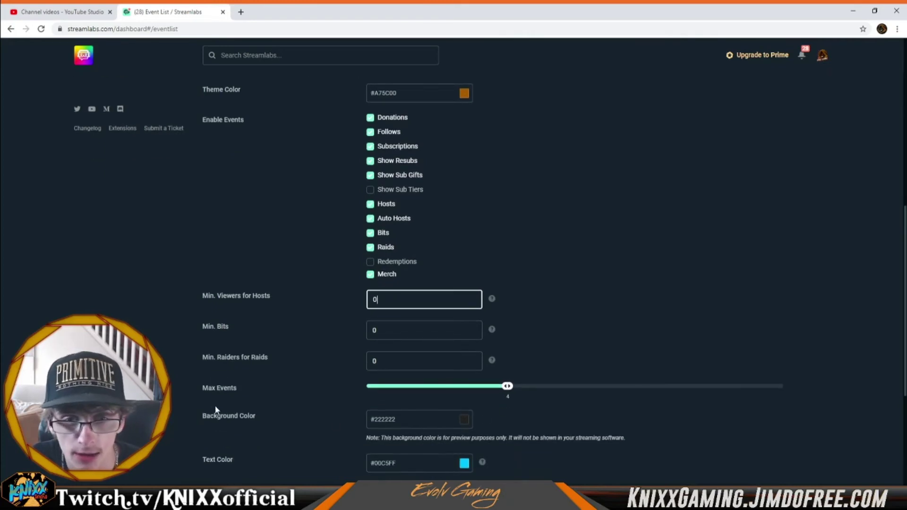
scroll(488, 327, "up", 5)
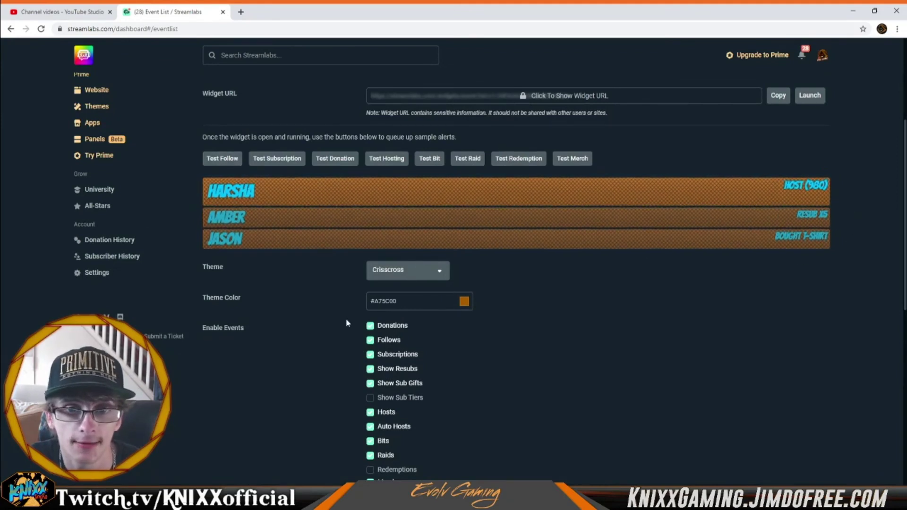
scroll(595, 387, "down", 6)
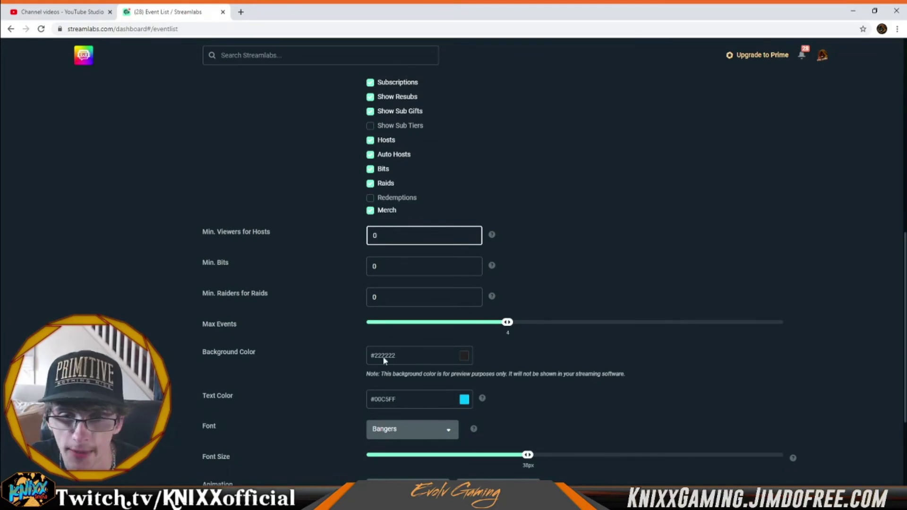
scroll(431, 297, "down", 4)
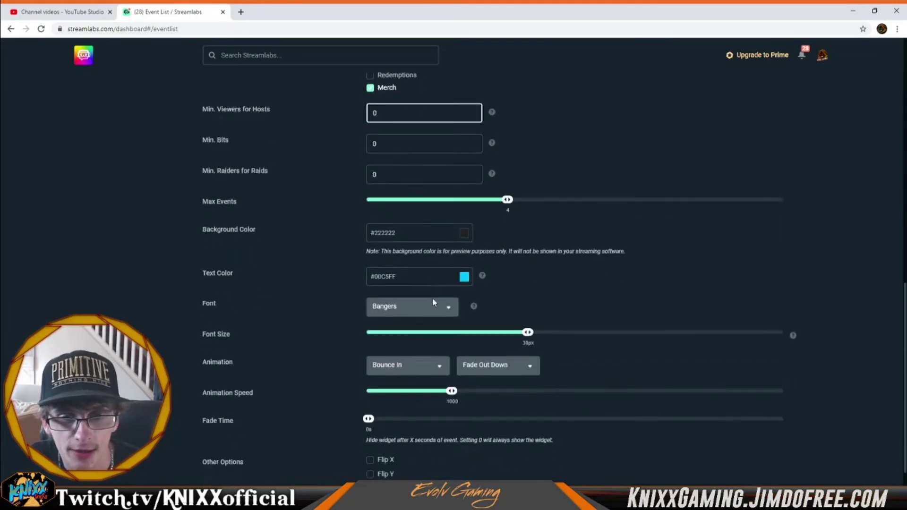
scroll(432, 298, "up", 3)
scroll(432, 299, "up", 8)
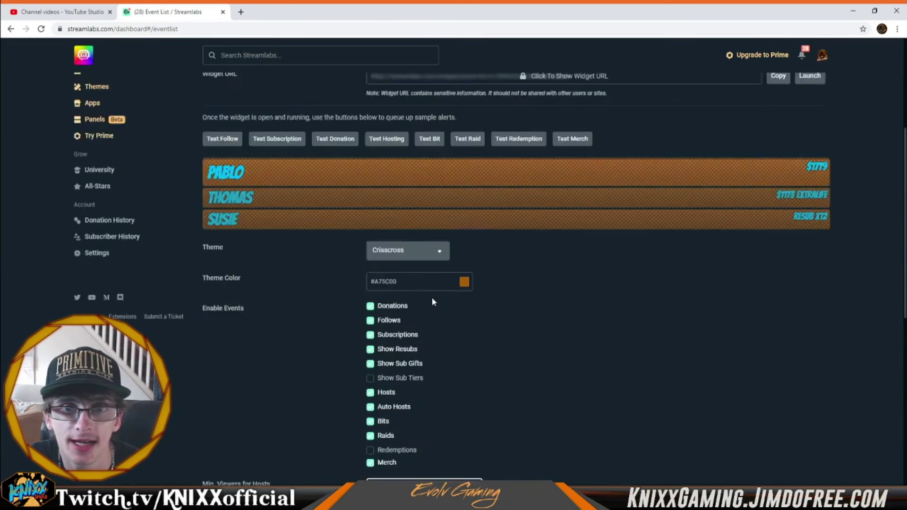
scroll(492, 219, "up", 4)
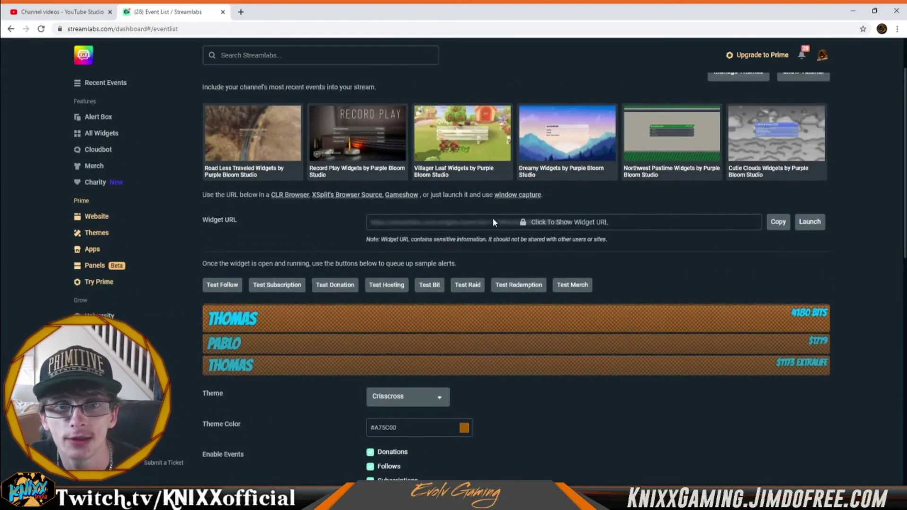